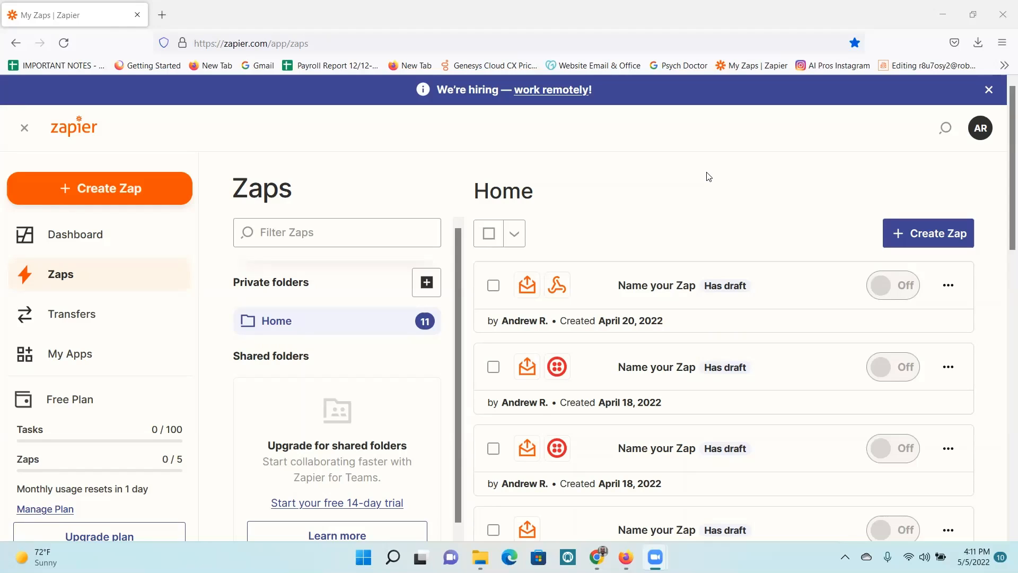
Create a Zap with Facebook Lead Ads as the trigger app and New Lead as the event, and continue to the account setup.
click(122, 188)
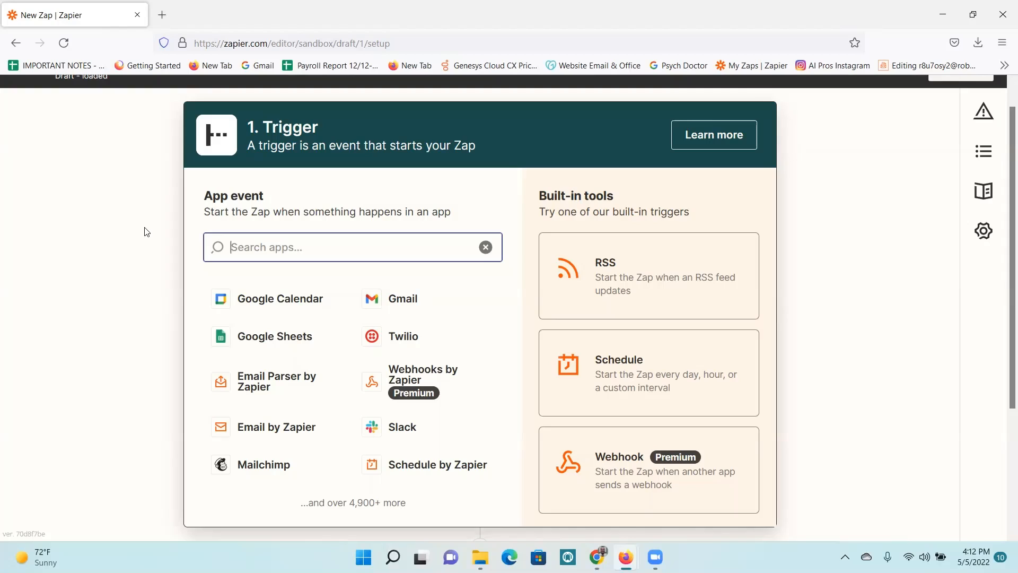
text(face)
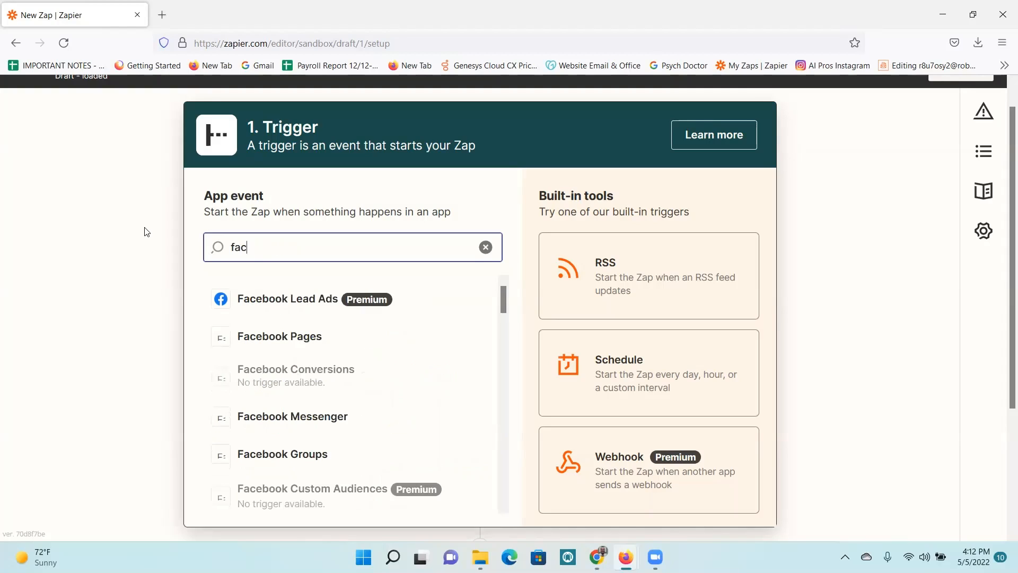
click(326, 303)
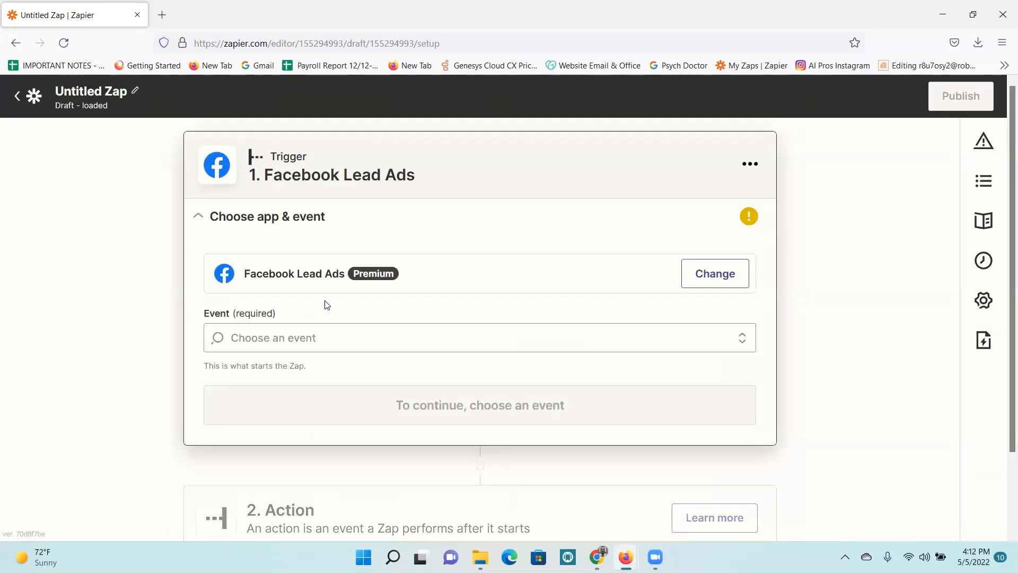
click(266, 338)
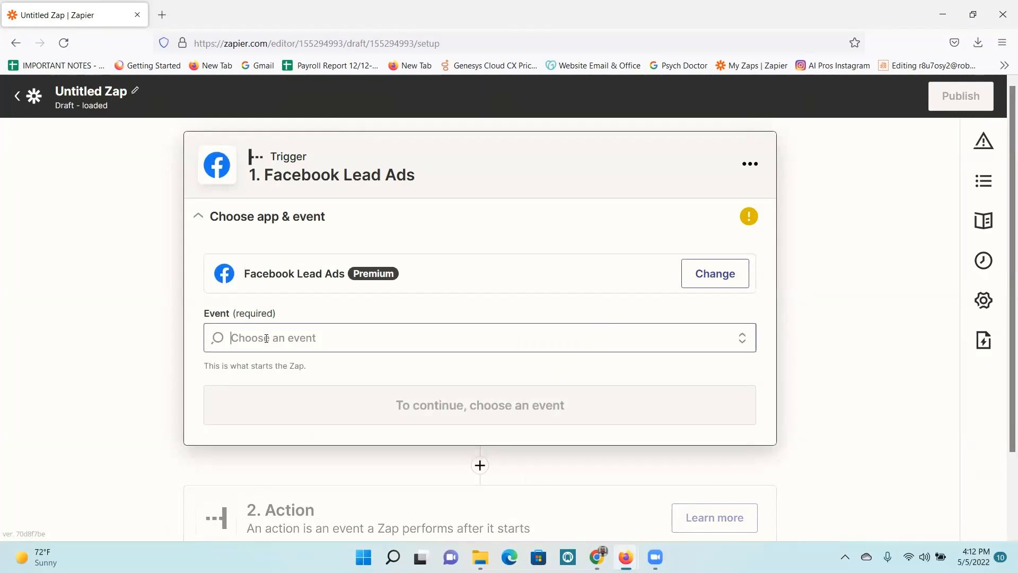
click(268, 392)
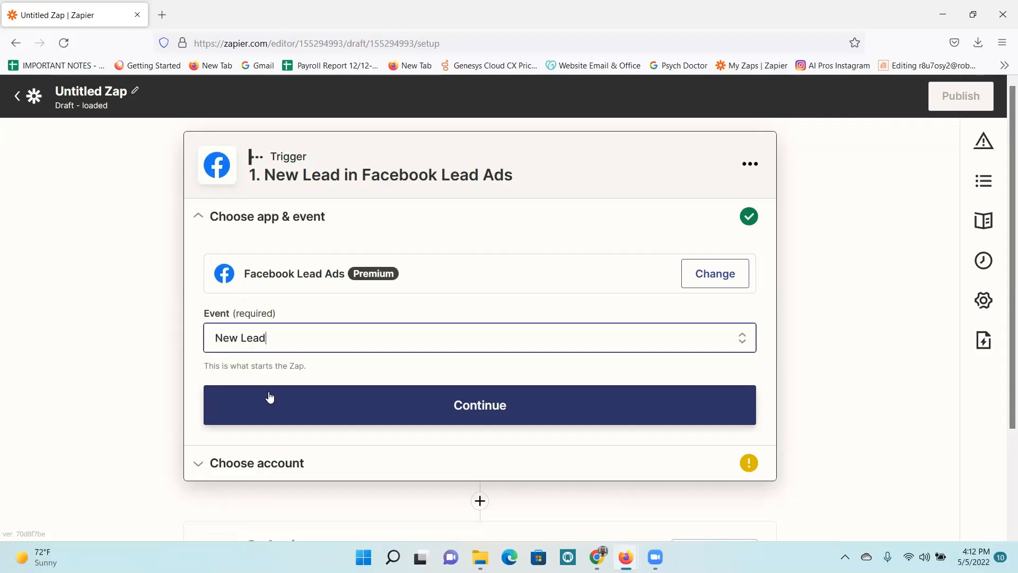
click(310, 411)
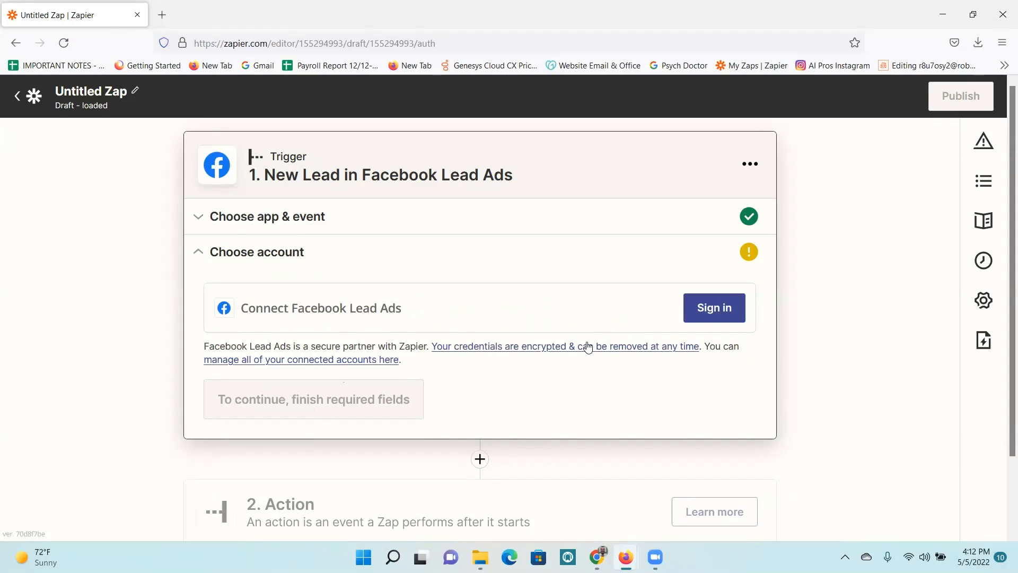
Set the second step's action to Facebook Messenger with the Send Message from Page event, and continue to its account setup.
scroll(900, 399, down, 2)
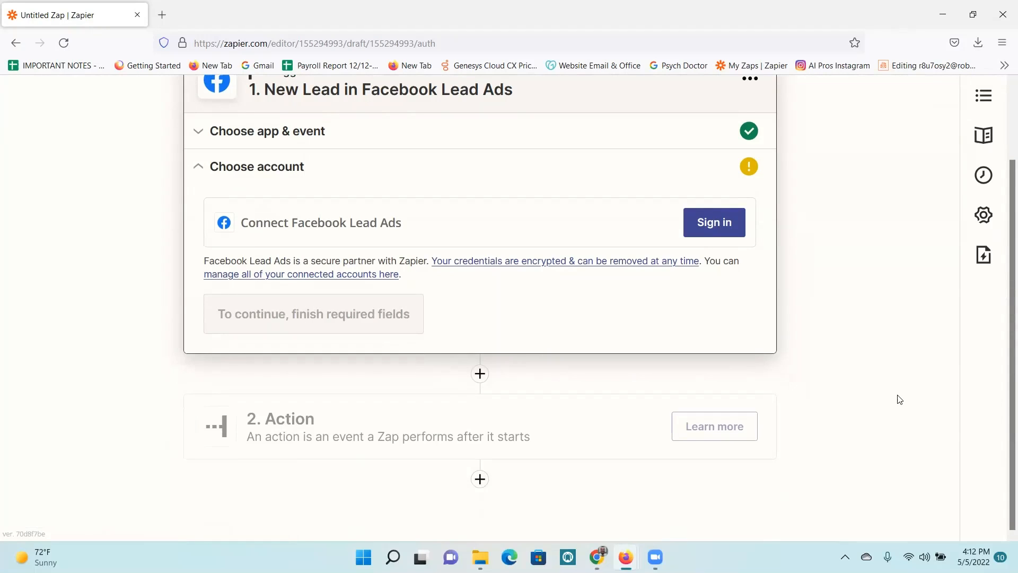
click(358, 441)
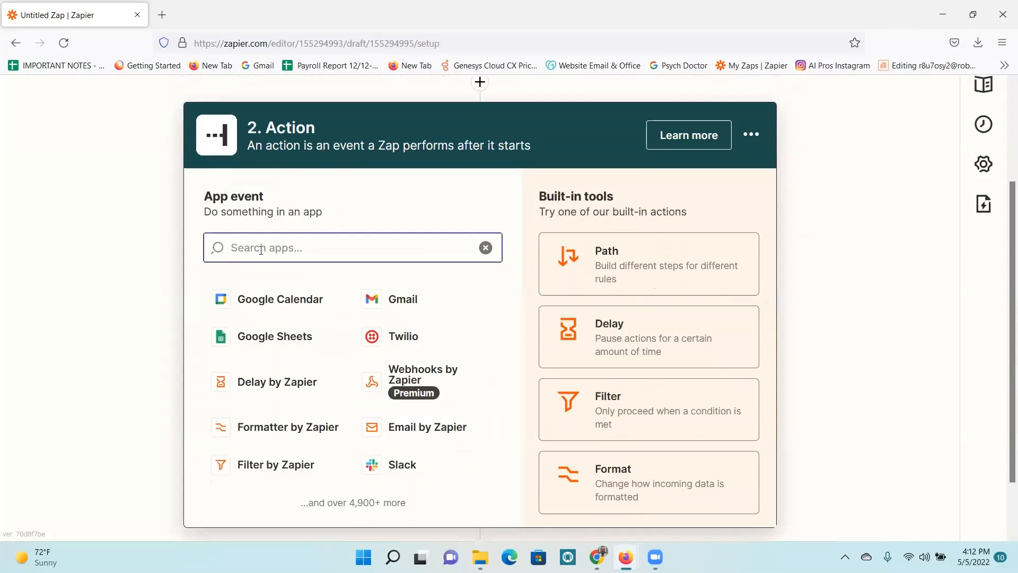
text(face)
click(343, 421)
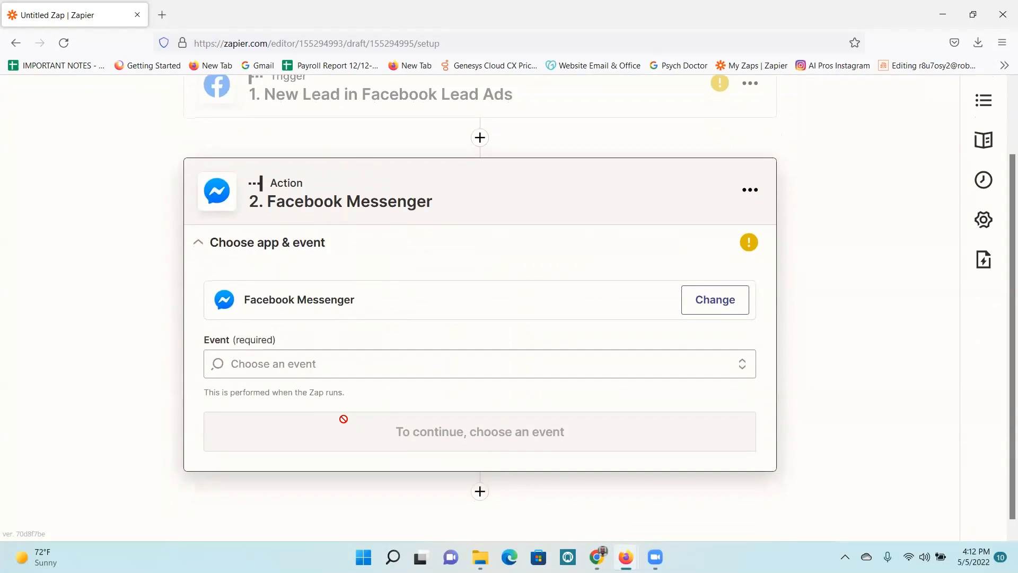
click(324, 357)
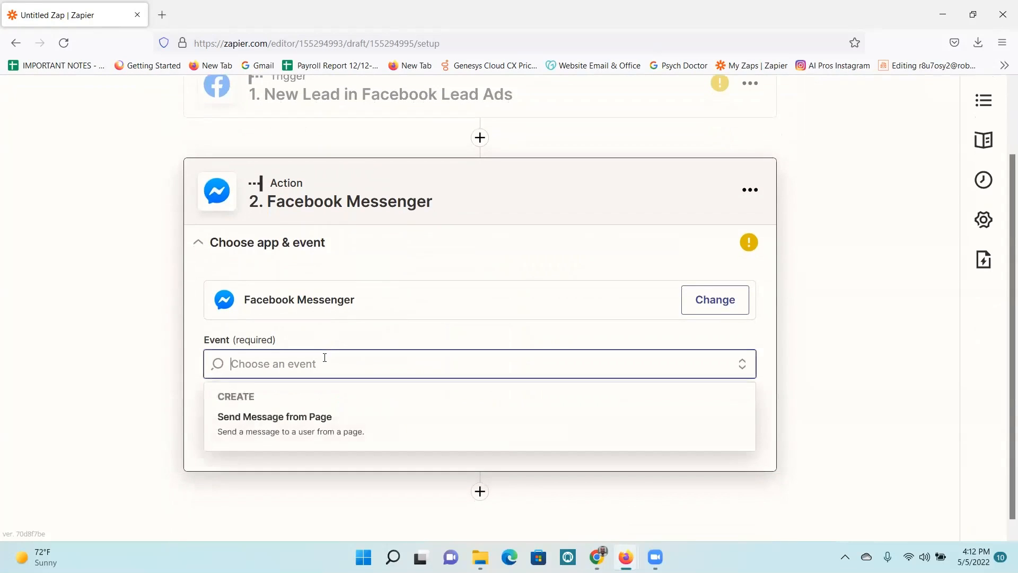
click(308, 430)
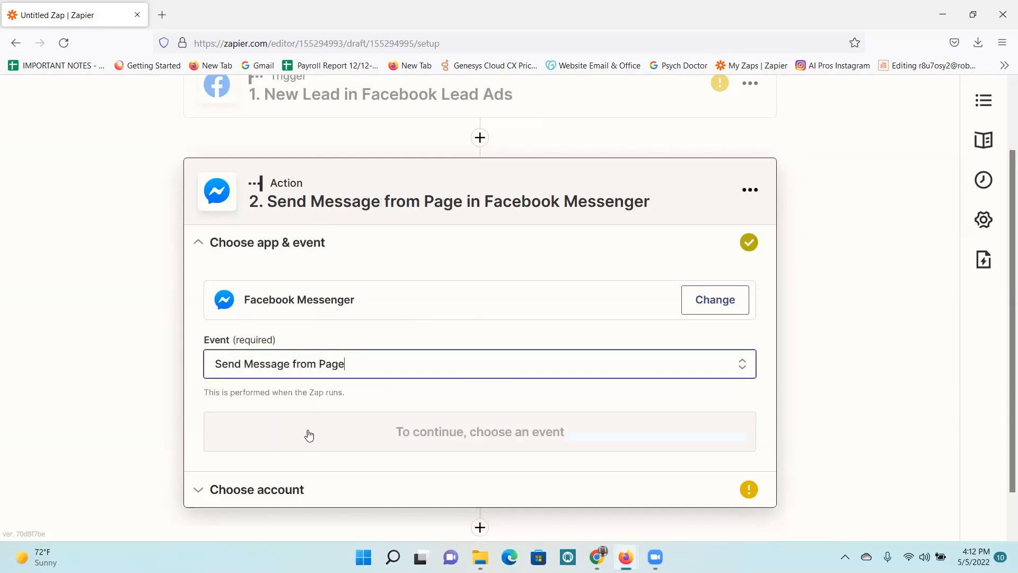
click(309, 435)
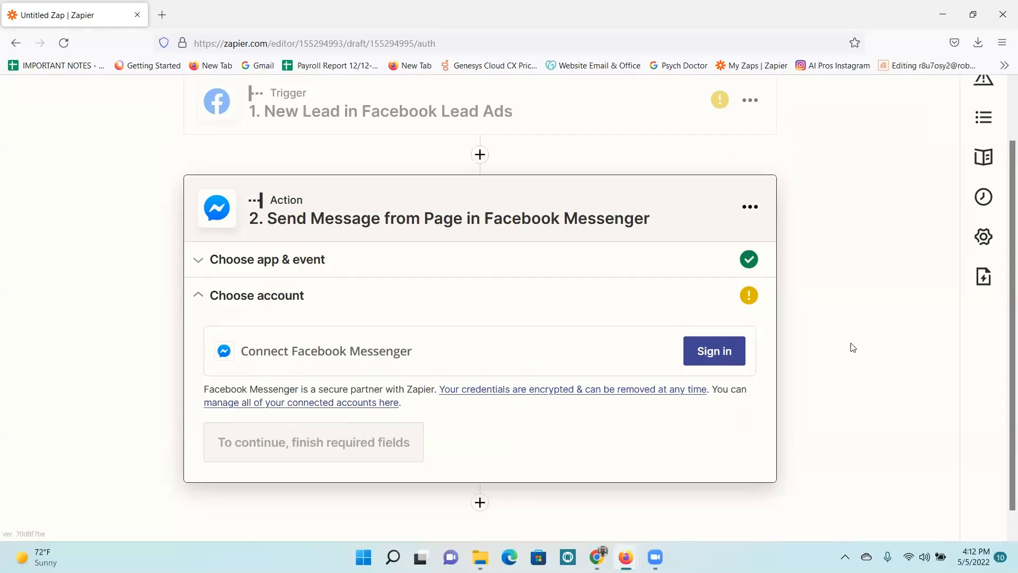
Add a Delay action after the Messenger step with the Delay For event, and continue to its setup.
scroll(856, 347, down, 1)
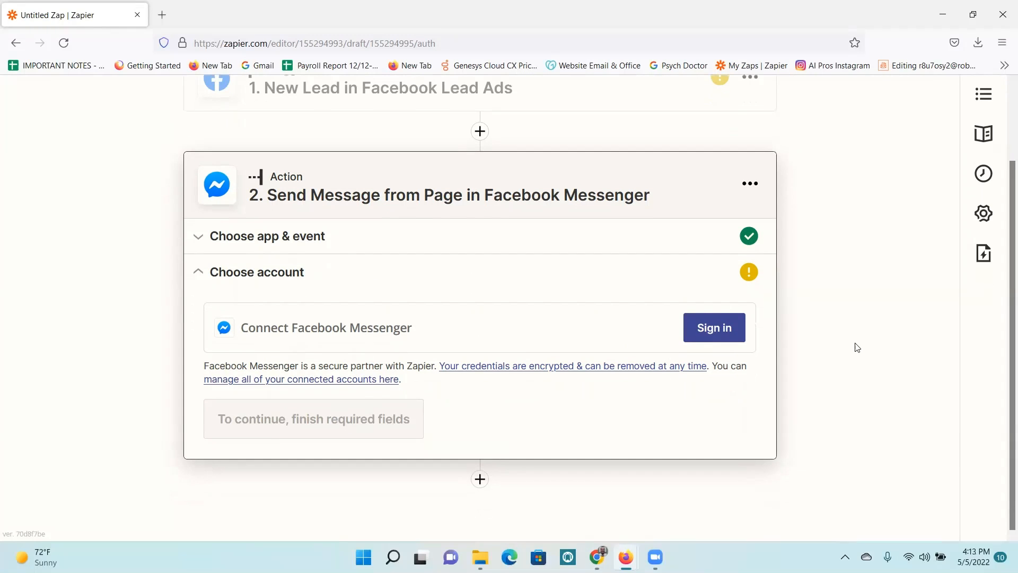
click(479, 479)
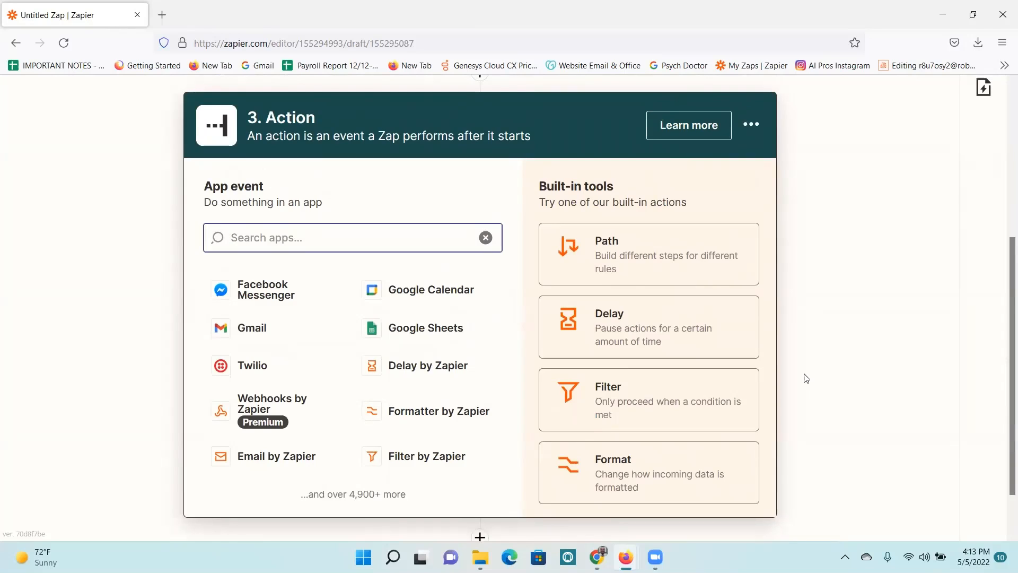
click(623, 325)
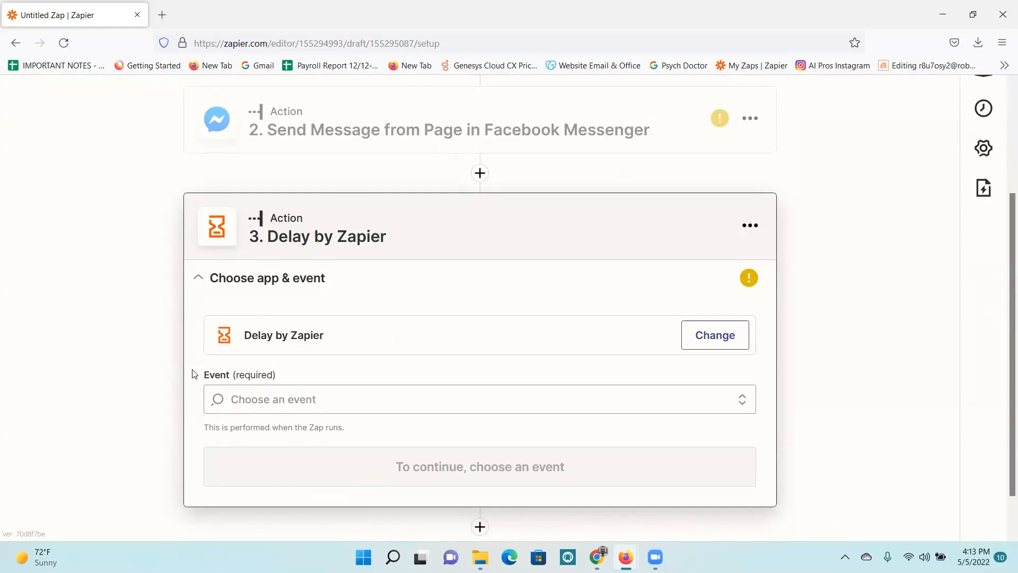
click(272, 363)
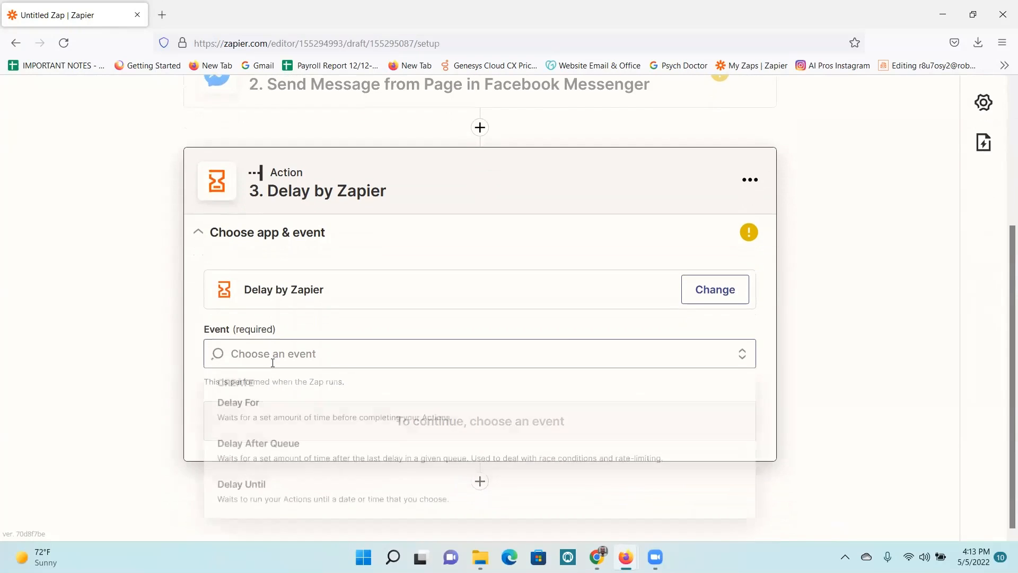
click(269, 406)
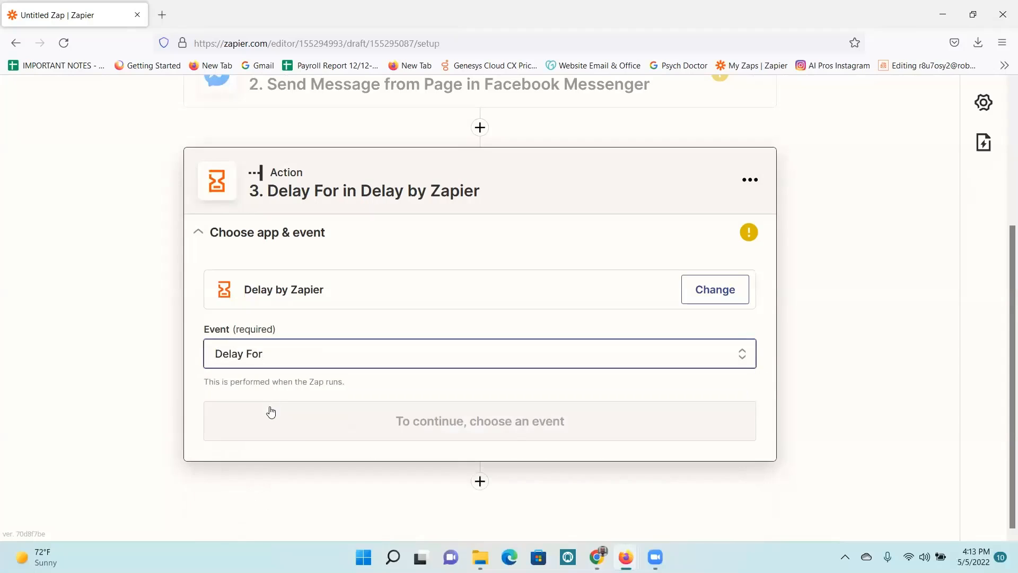
click(286, 423)
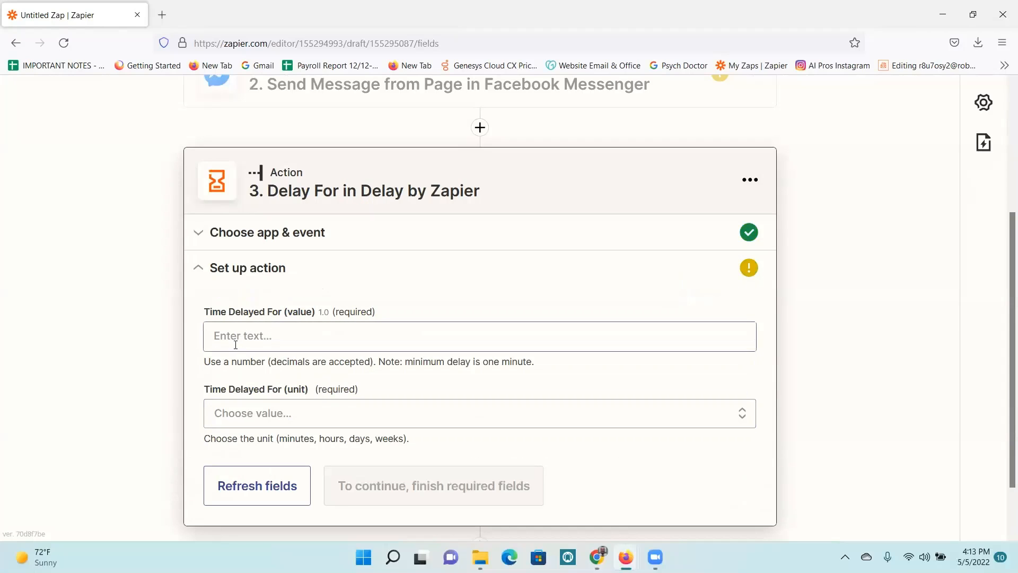
Set the delay's time value to 30 and its unit to minutes.
click(239, 340)
text(30)
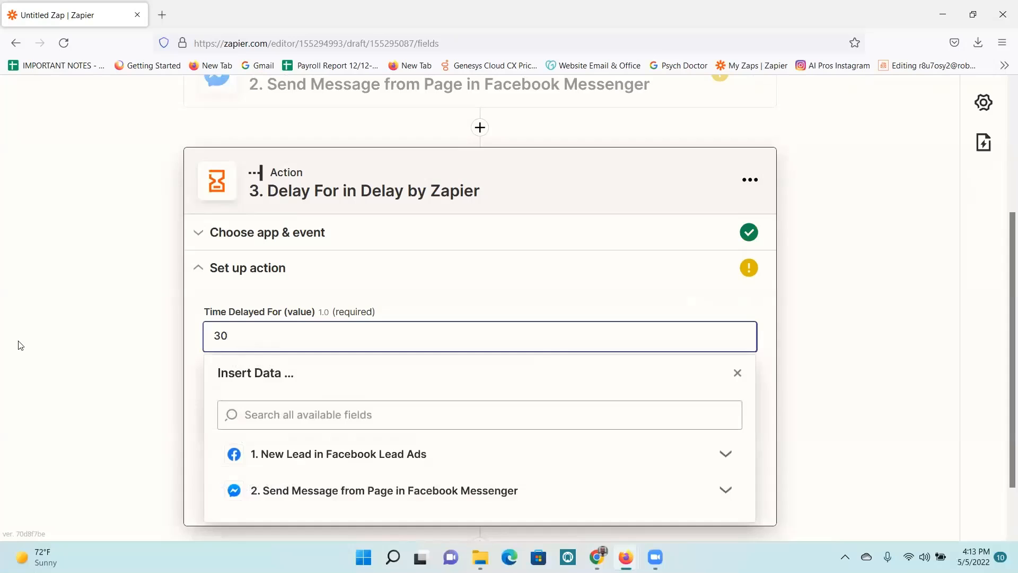
click(69, 367)
scroll(70, 366, down, 2)
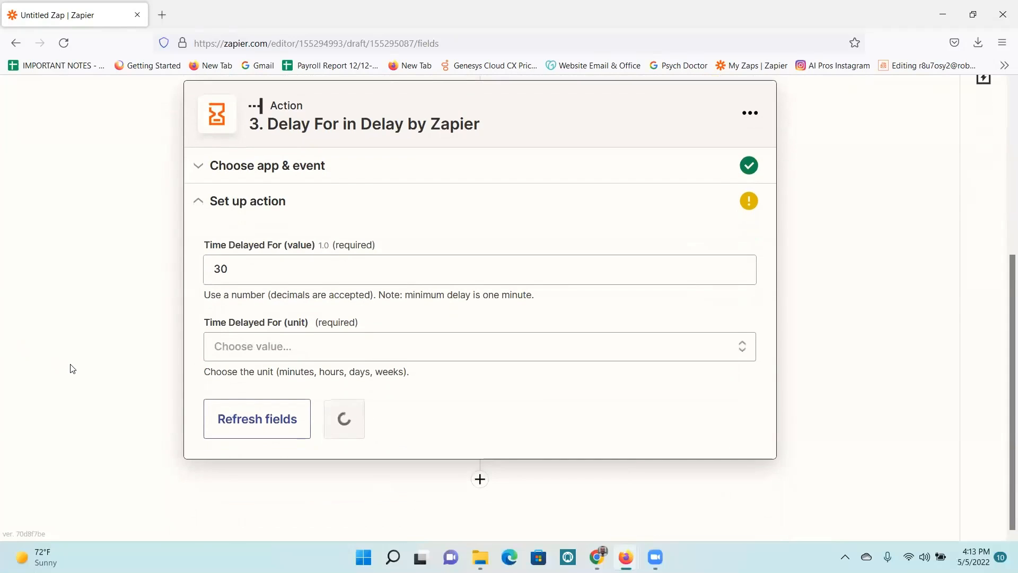
click(230, 348)
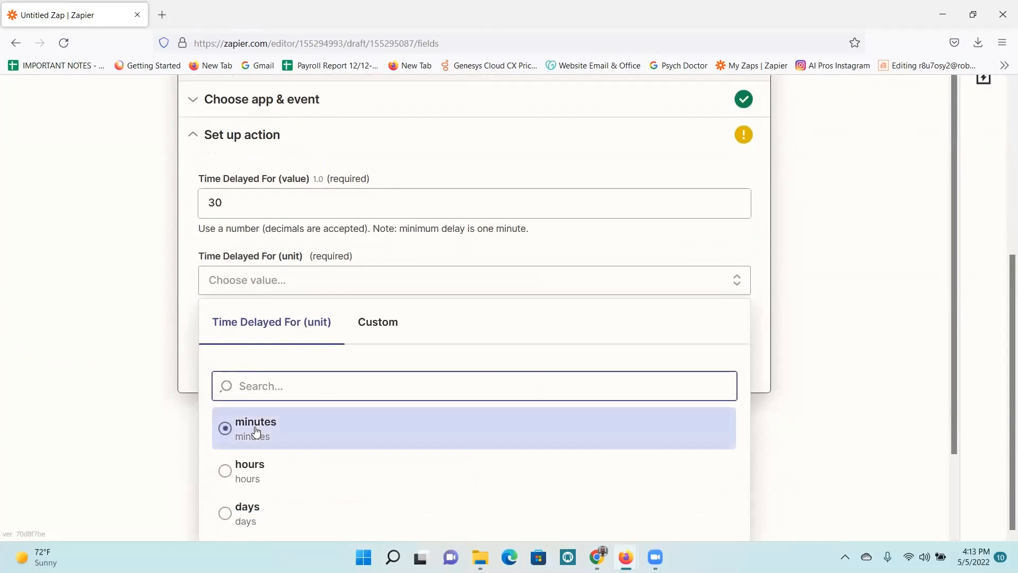
click(280, 432)
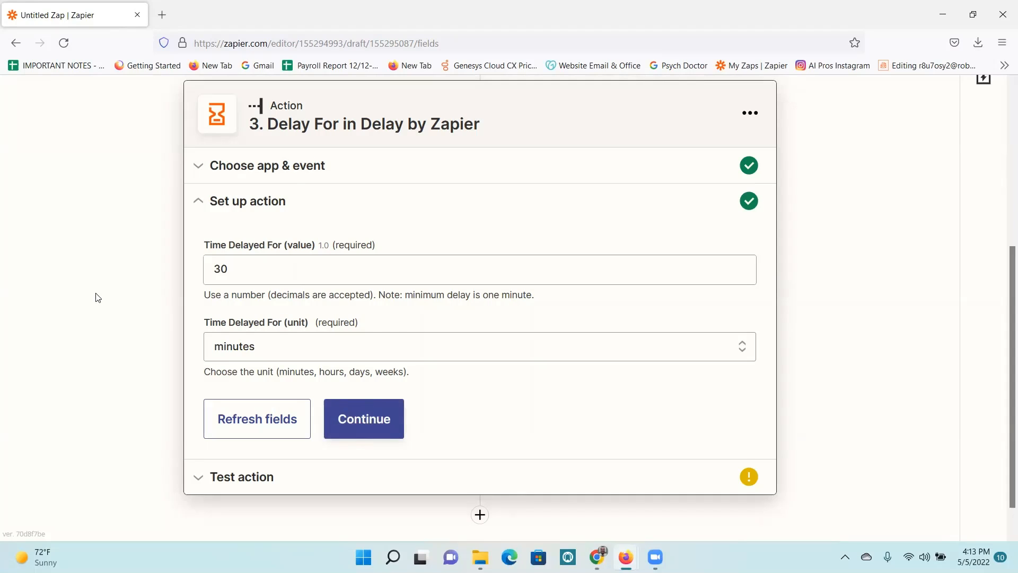
Confirm the delay setup and run the test of the delay action.
click(360, 427)
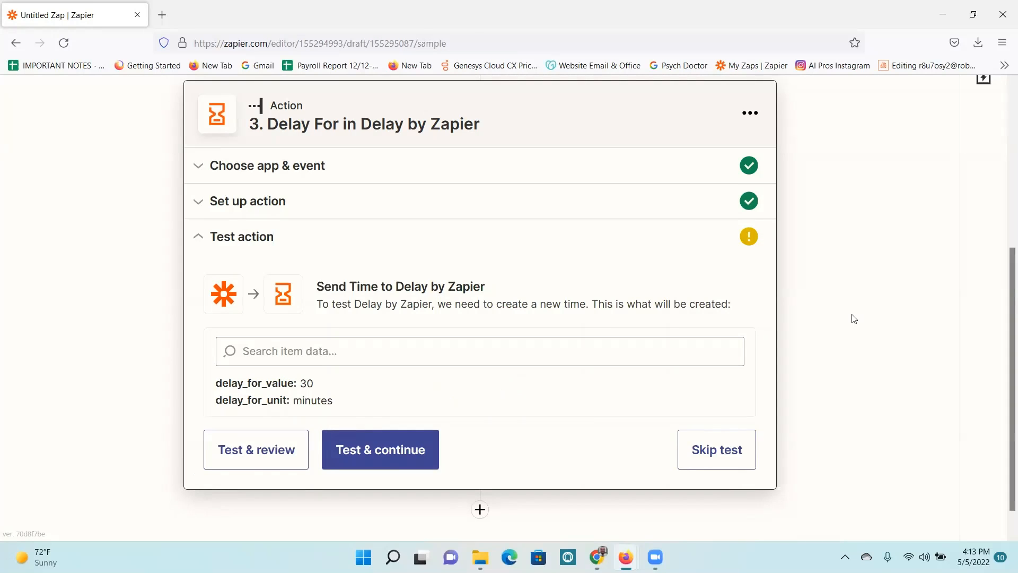
scroll(854, 318, down, 1)
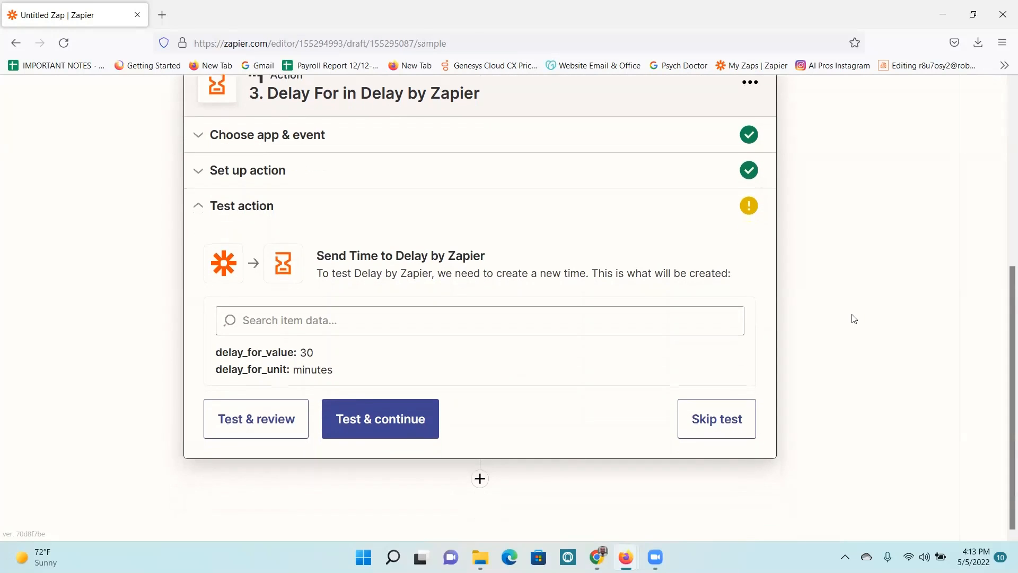
click(364, 419)
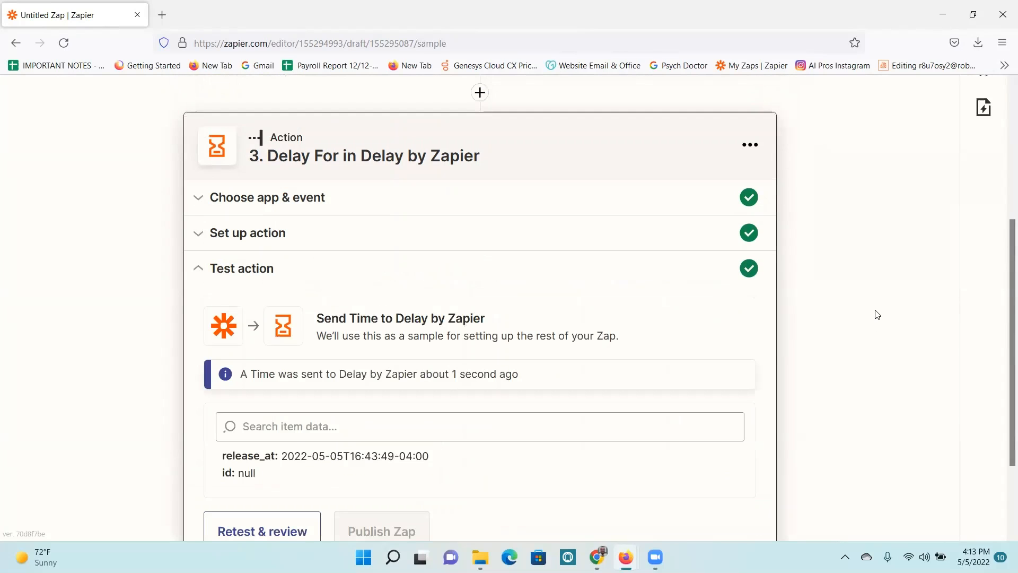
Add a built-in Filter action after the delay step.
scroll(877, 314, down, 2)
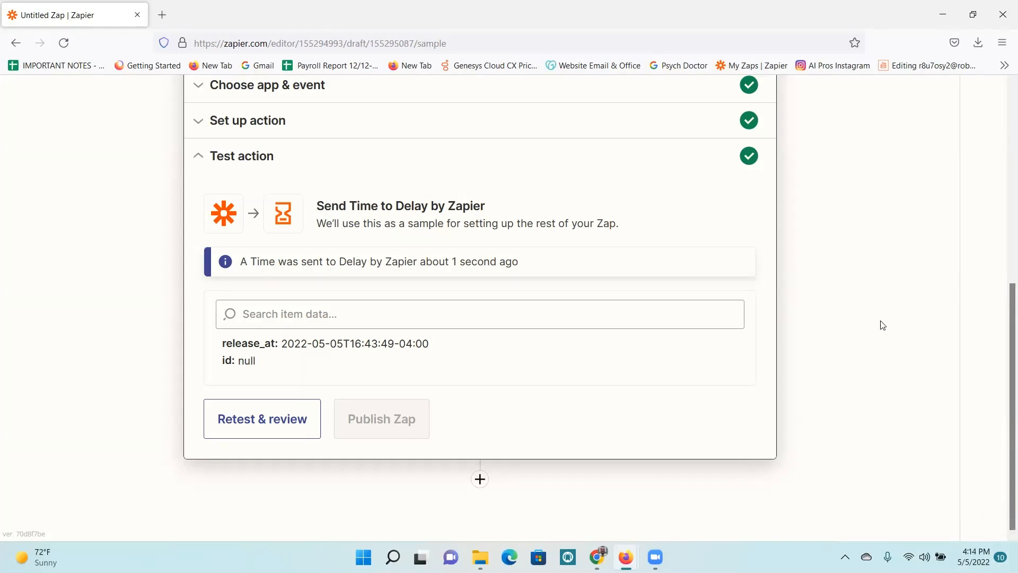
click(480, 479)
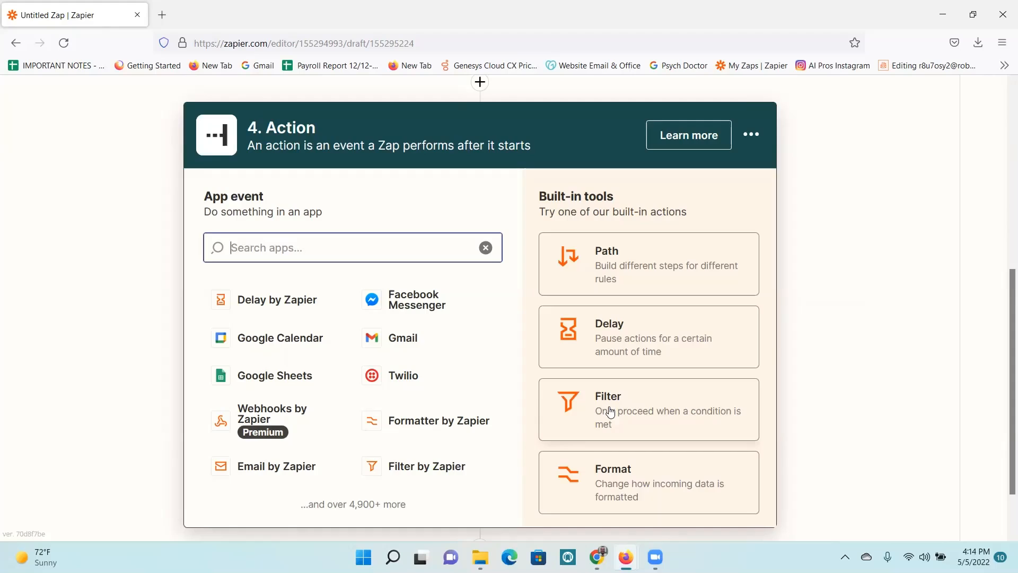
click(610, 412)
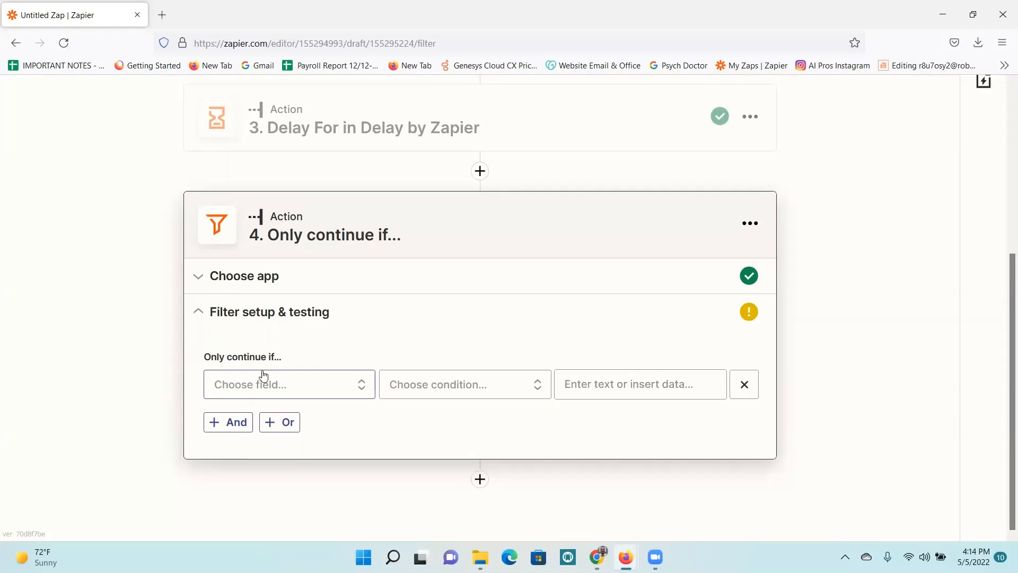
Look through the filter's available fields without choosing one, and set its condition to Does not exist.
click(276, 379)
scroll(277, 379, down, 2)
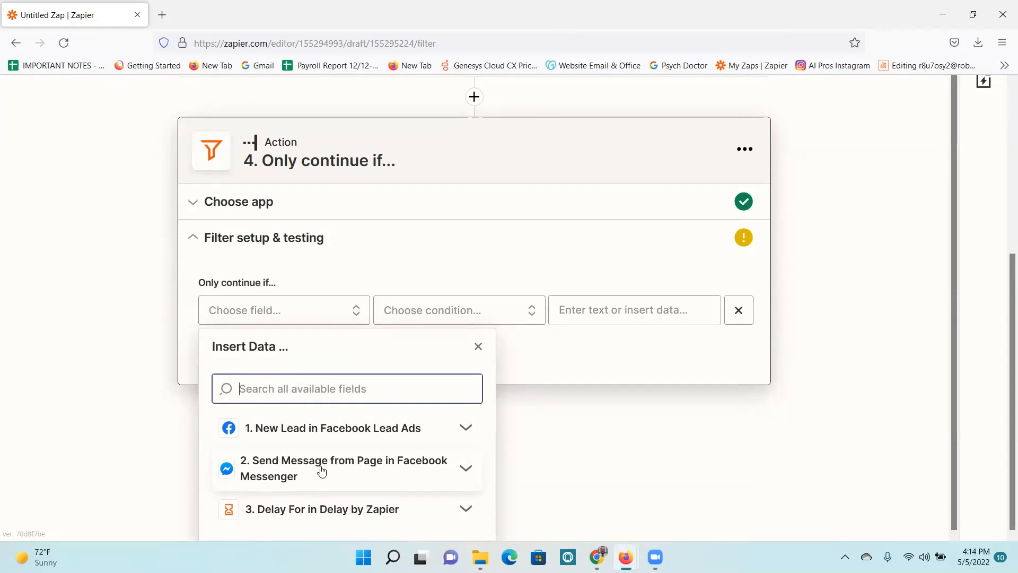
click(495, 317)
click(467, 391)
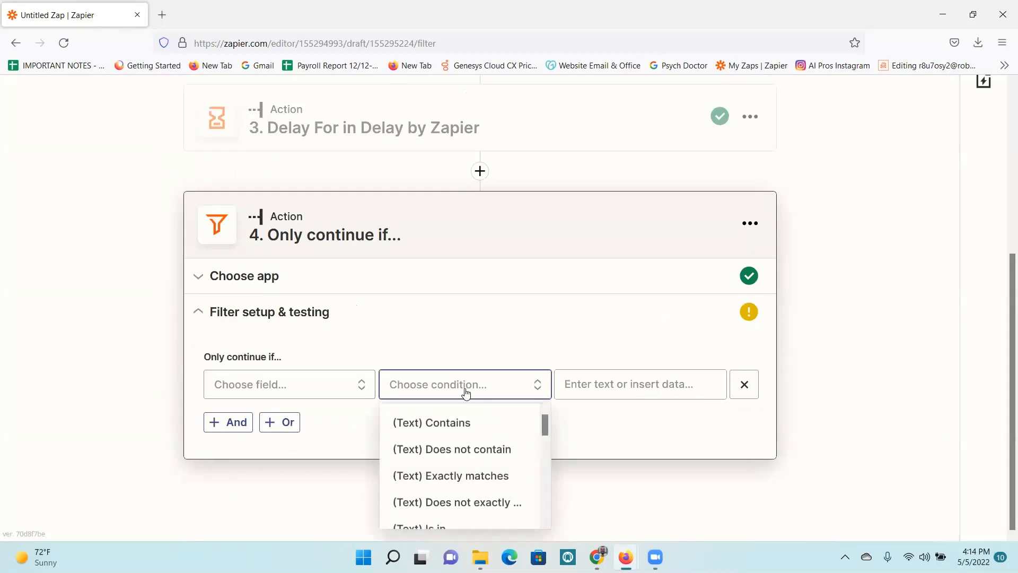
scroll(480, 434, down, 8)
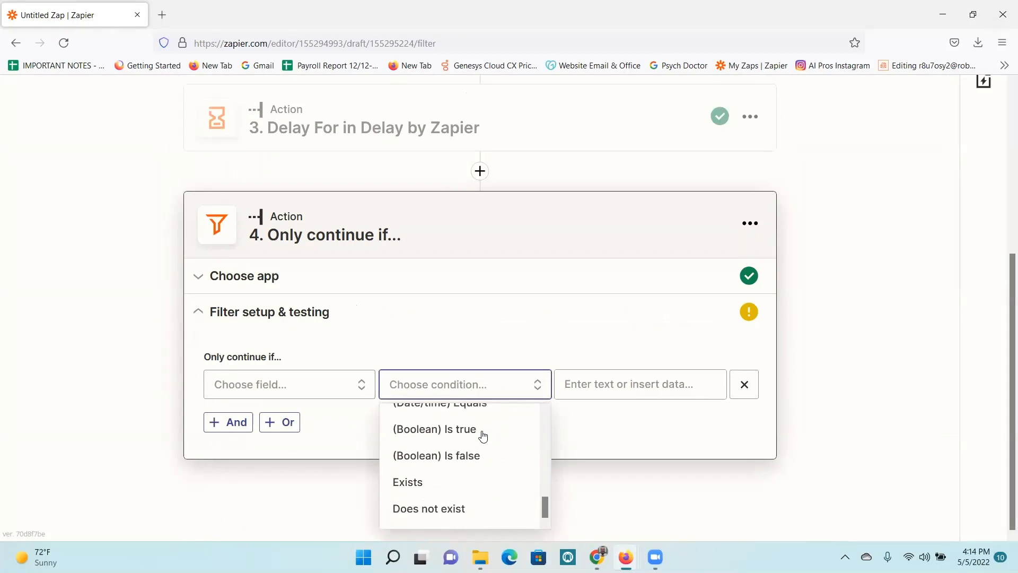
click(507, 489)
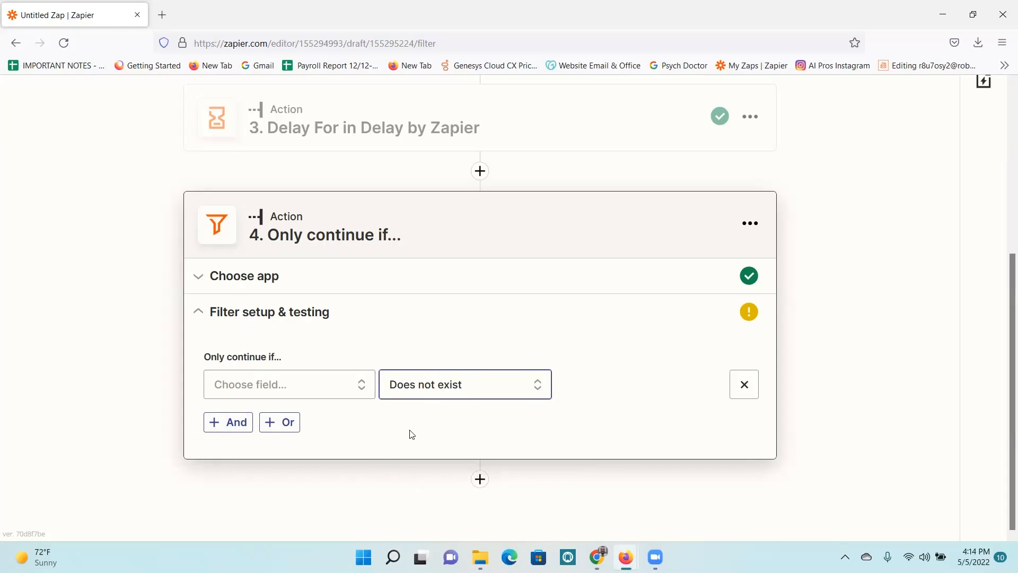
click(434, 391)
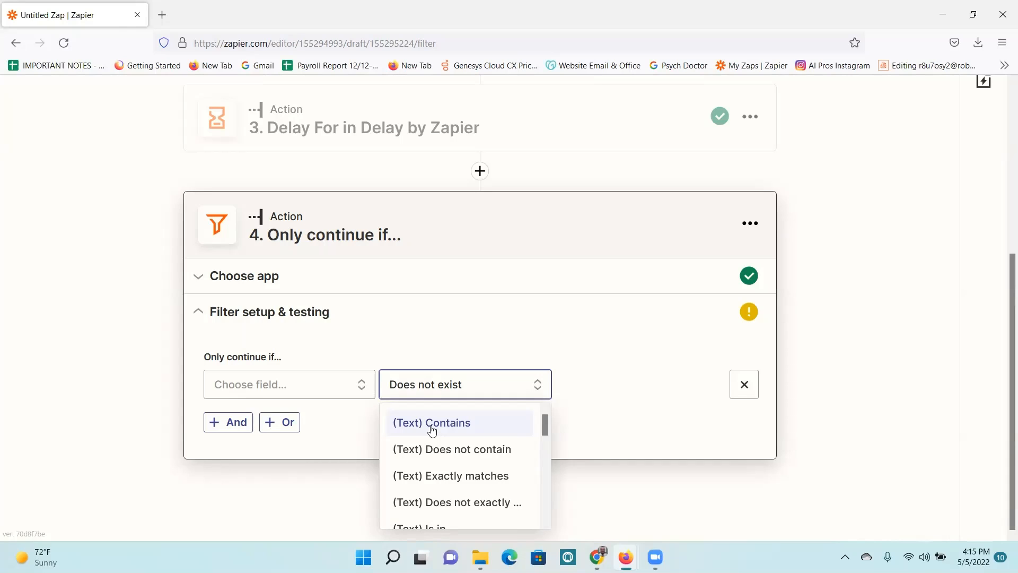
click(839, 306)
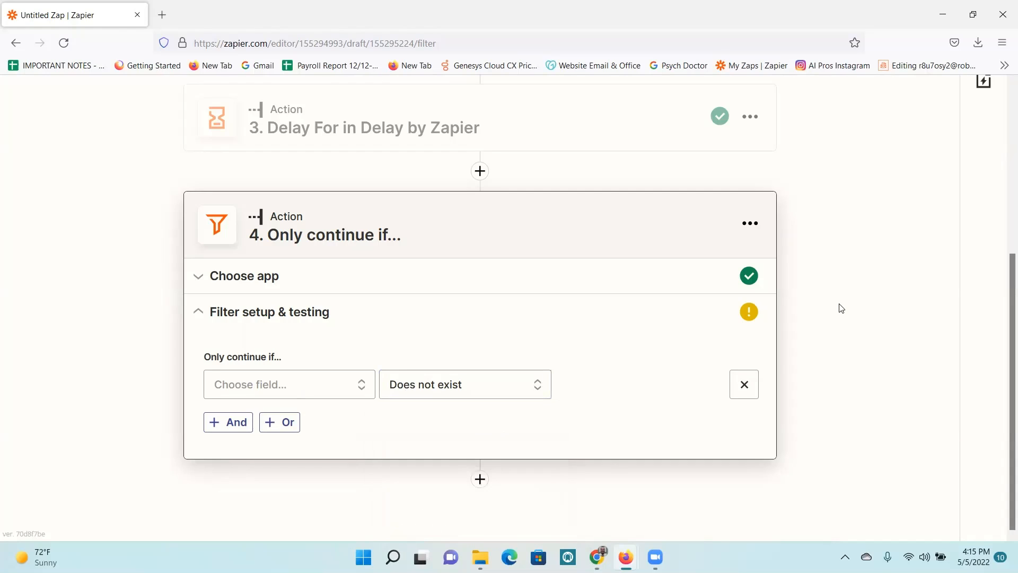
Add a Facebook Messenger action after the filter with Send Message from Page as its event.
click(480, 480)
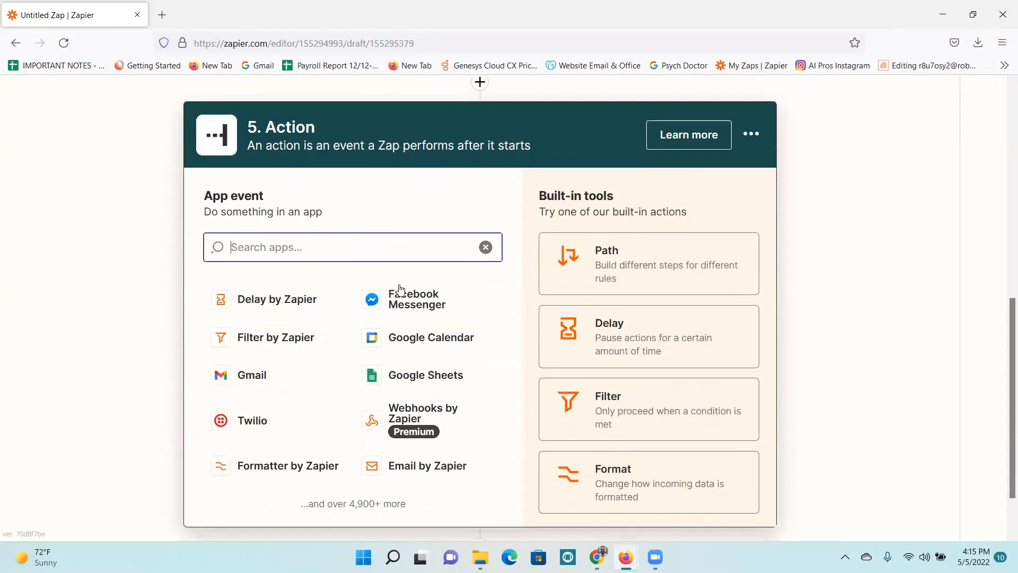
click(404, 299)
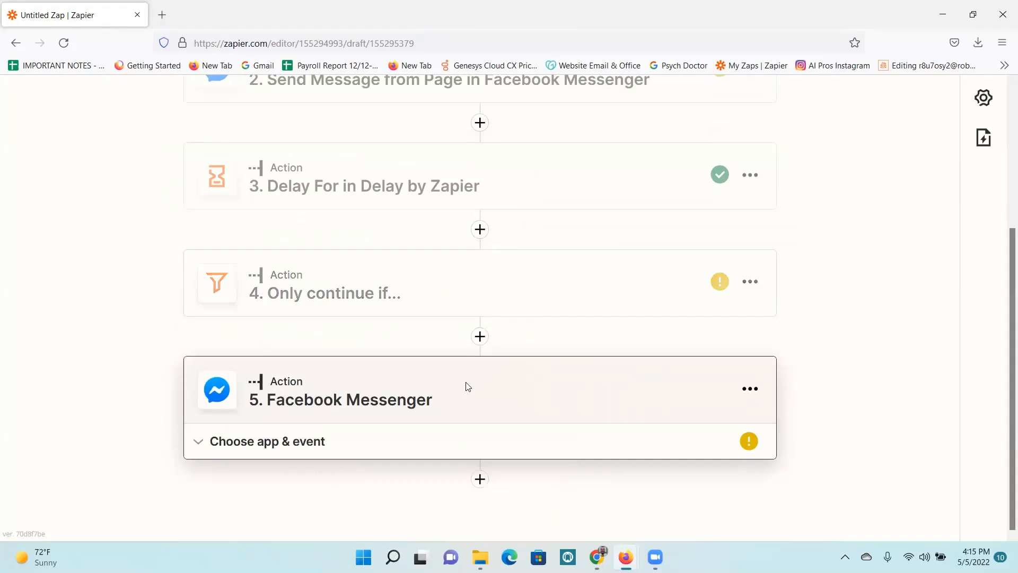
click(254, 352)
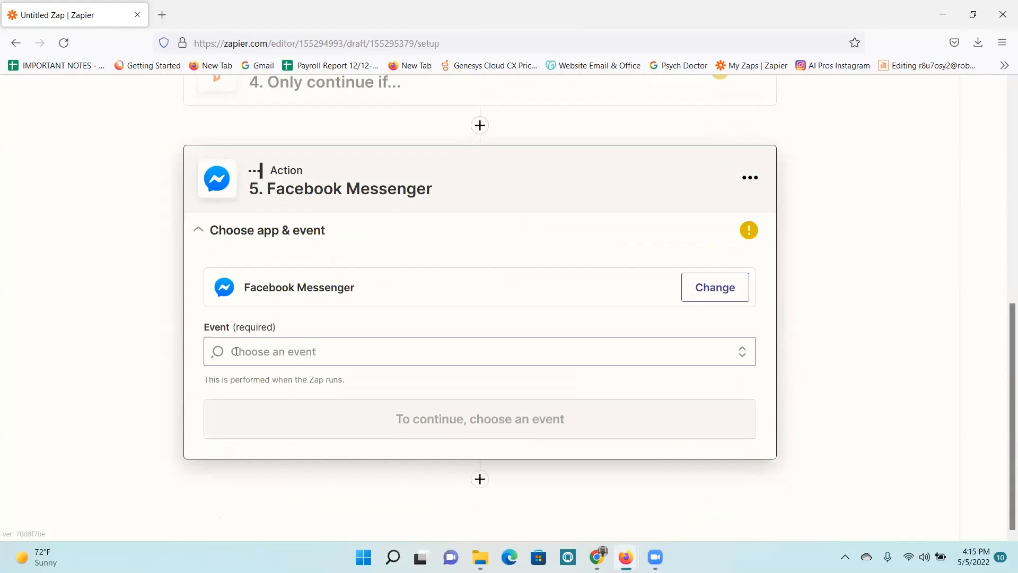
click(286, 419)
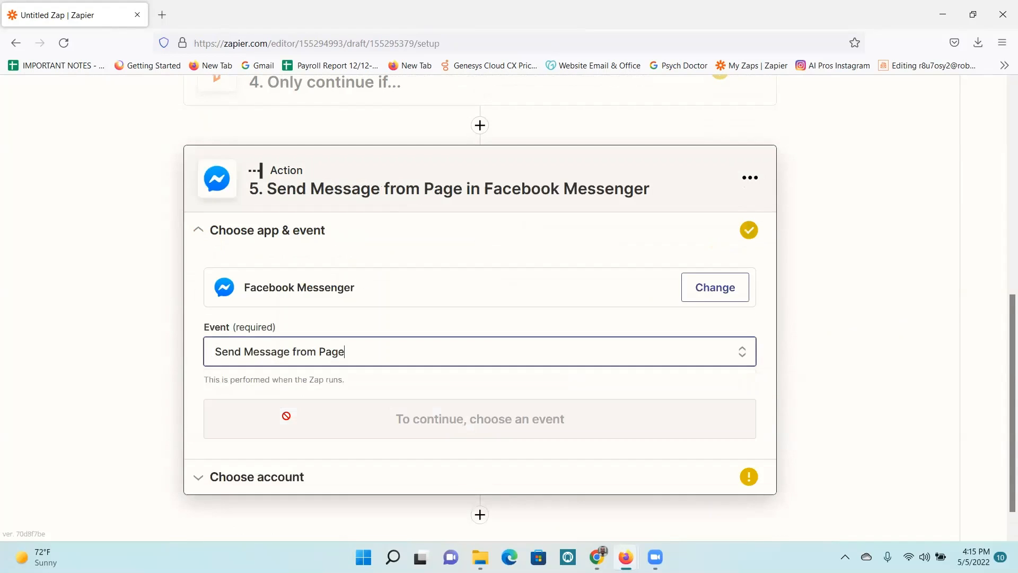